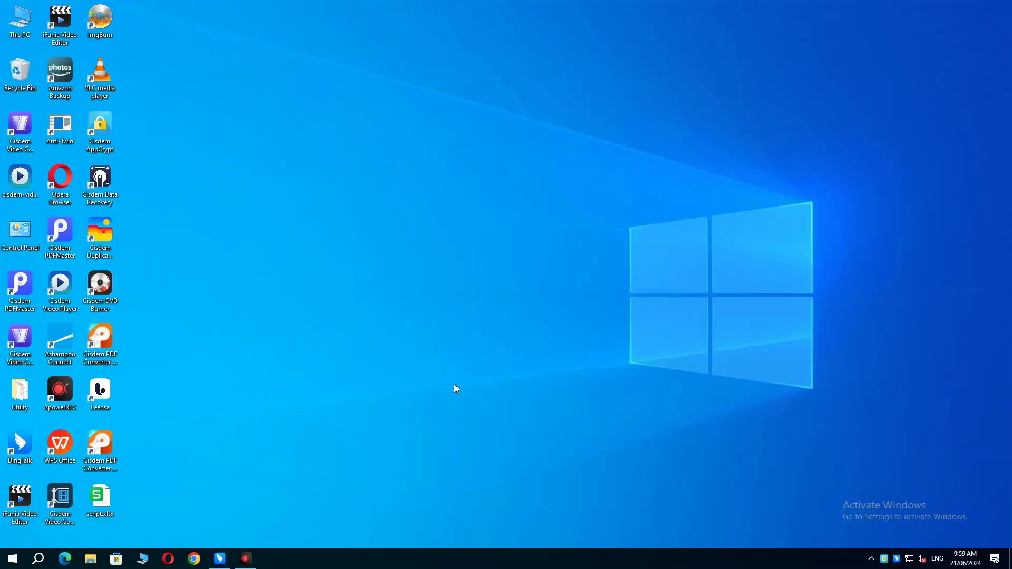
# Step: Go from AppData through Local > Packages to the Microsoft Sticky Notes LocalState folder
pyautogui.press('super+r')
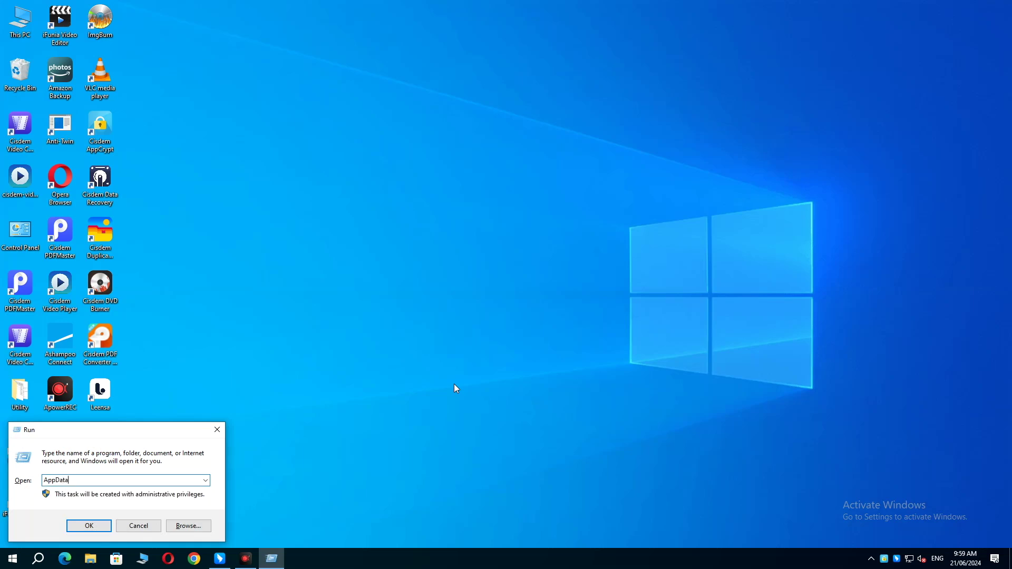
pyautogui.press('Return')
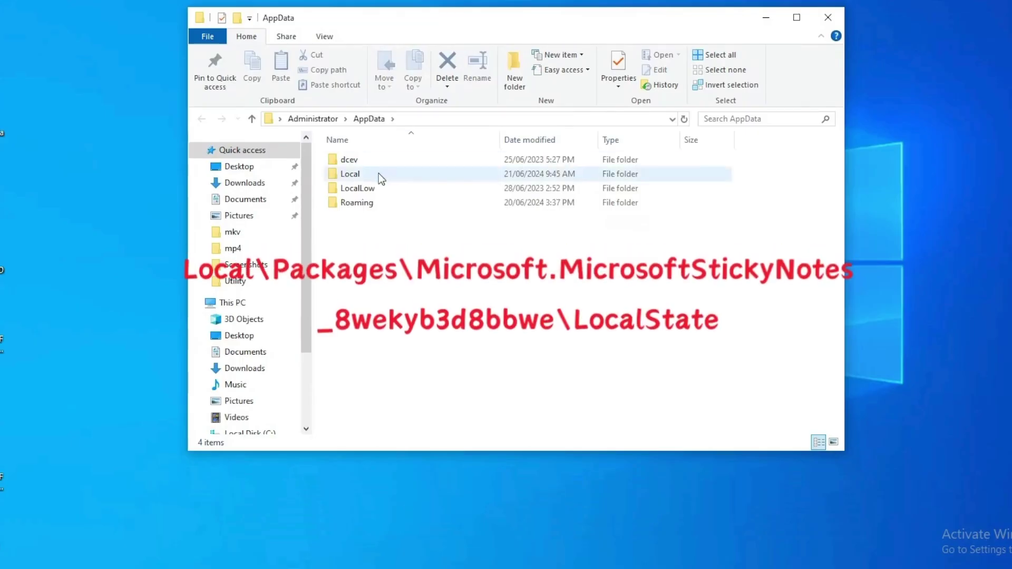
pyautogui.doubleClick(378, 174)
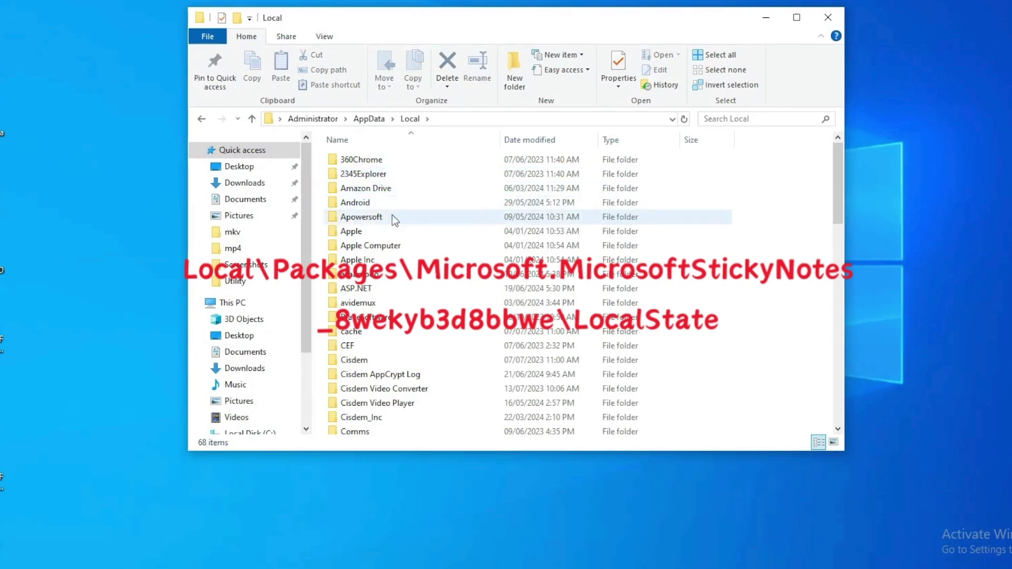
pyautogui.scroll(-2, 395, 235)
pyautogui.scroll(-2, 396, 235)
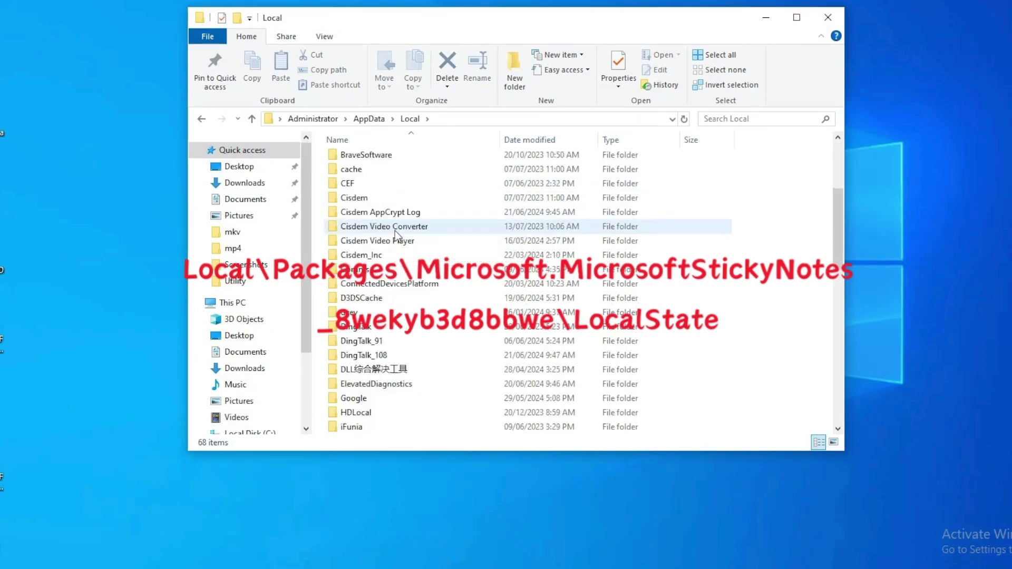
pyautogui.scroll(-2, 397, 235)
pyautogui.scroll(-2, 396, 236)
pyautogui.scroll(-2, 396, 236)
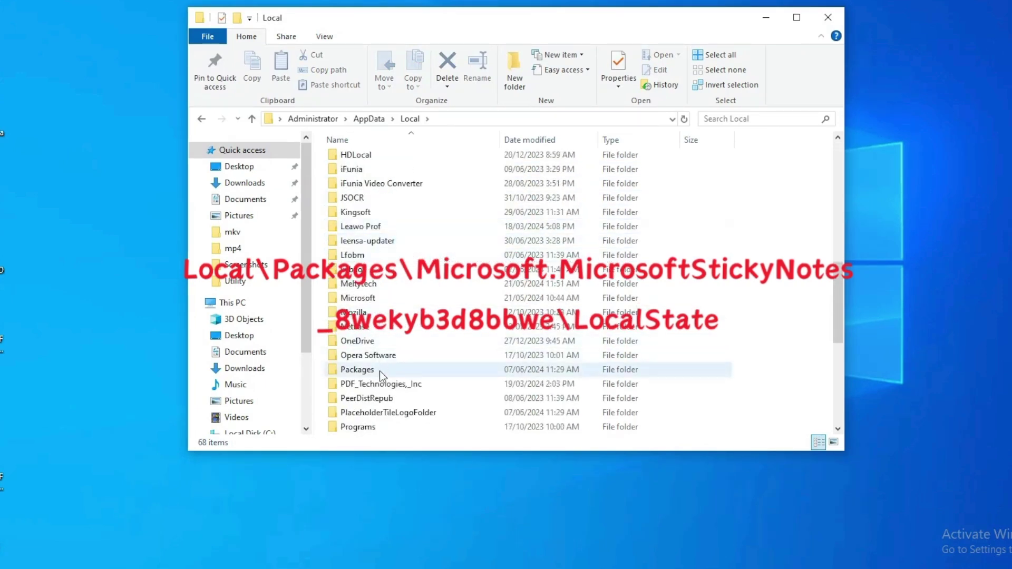
pyautogui.doubleClick(363, 369)
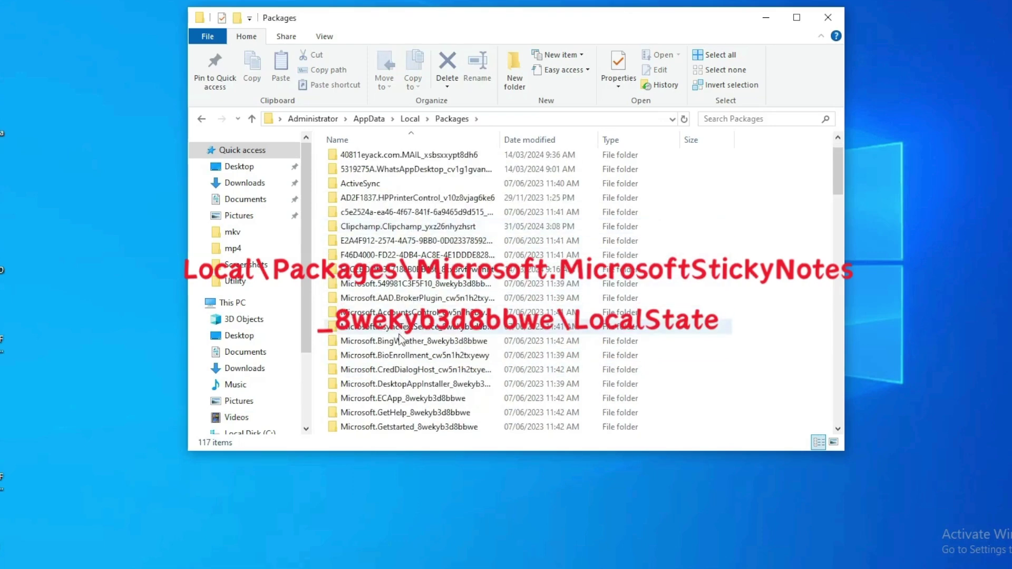
pyautogui.scroll(-1, 410, 274)
pyautogui.scroll(-2, 405, 316)
pyautogui.scroll(-2, 401, 358)
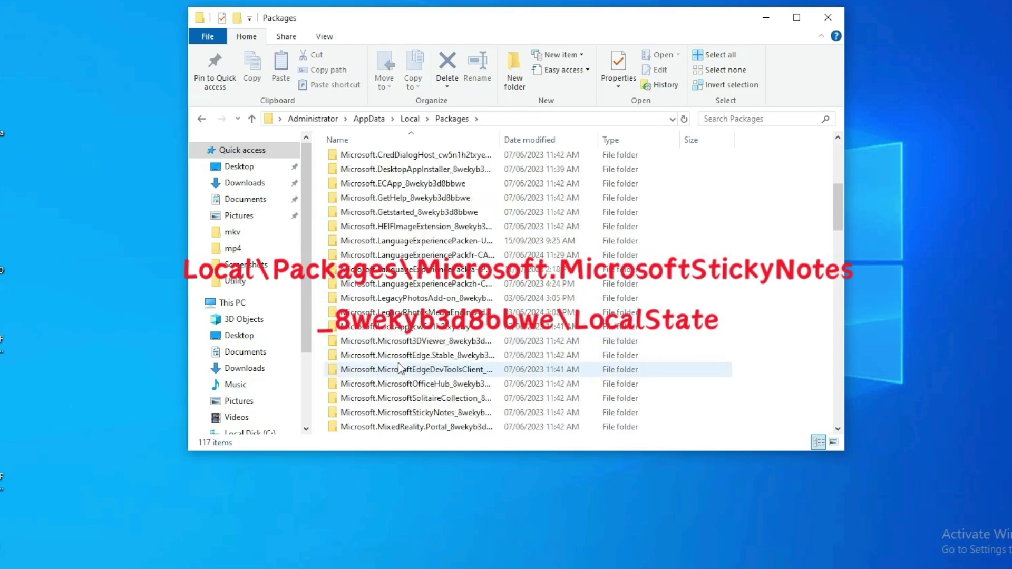
pyautogui.doubleClick(400, 412)
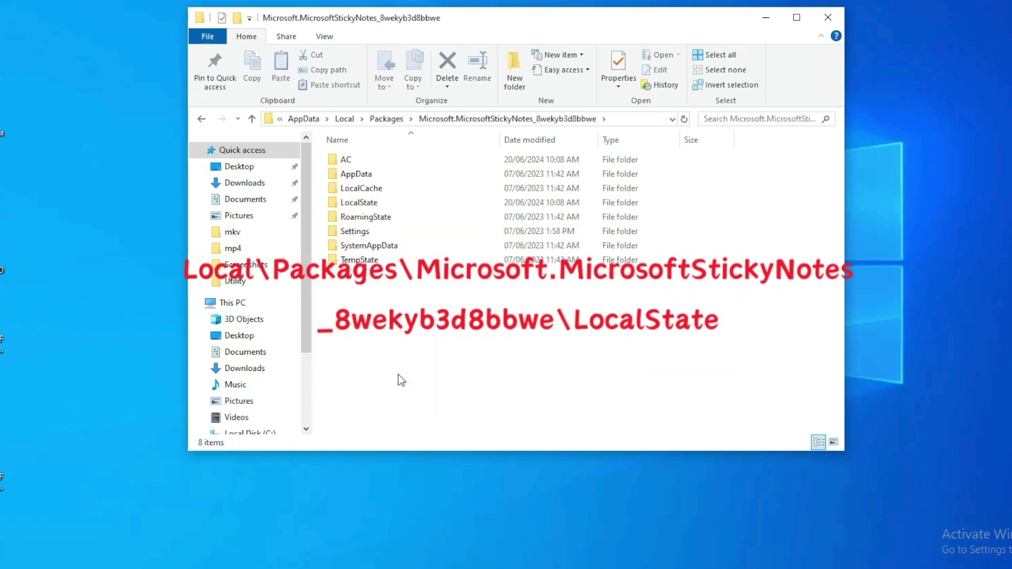
pyautogui.doubleClick(359, 203)
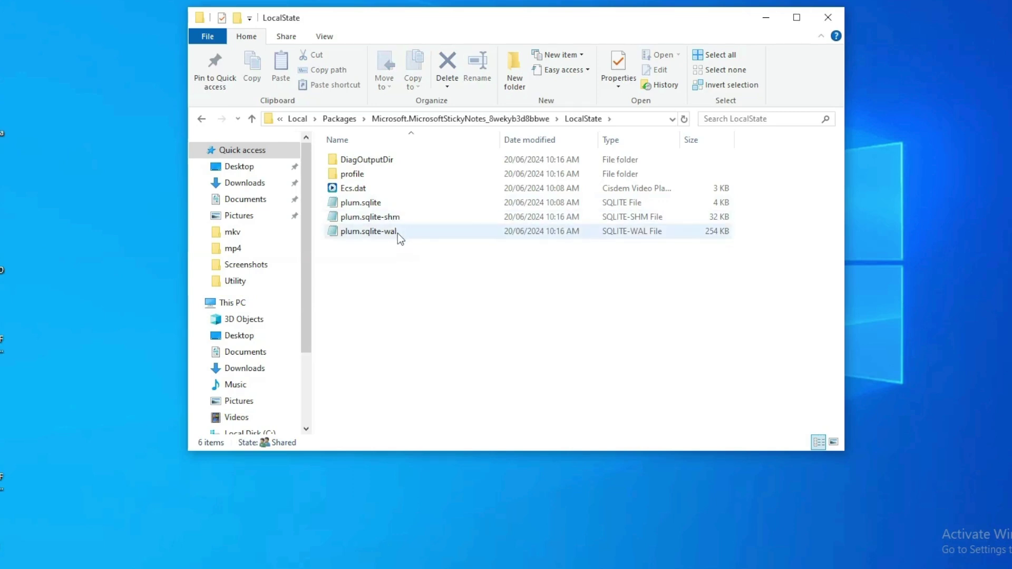
# Step: Open plum.sqlite-wal with Notepad
pyautogui.click(389, 230)
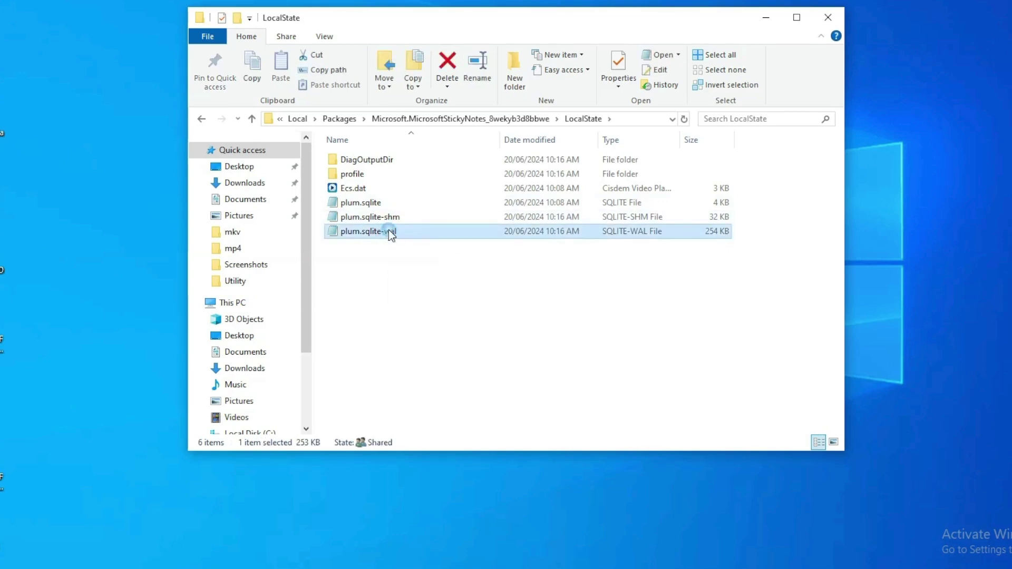
pyautogui.rightClick(390, 232)
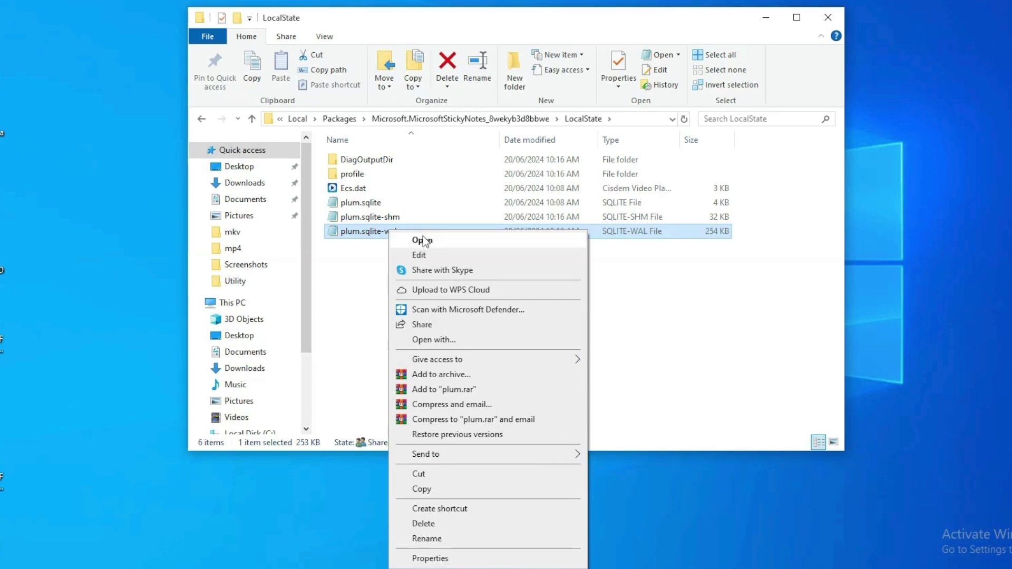
pyautogui.click(464, 343)
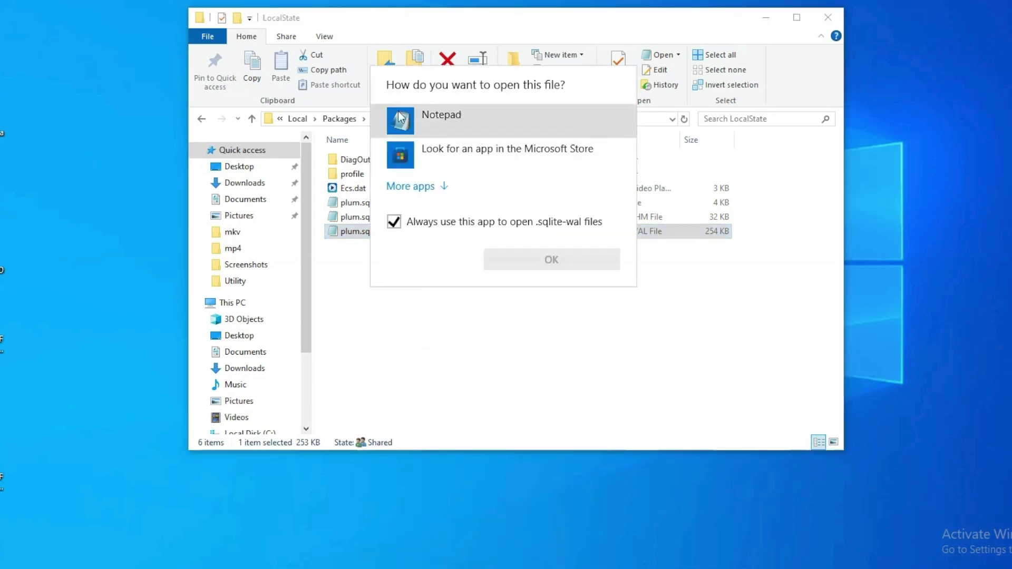
pyautogui.click(400, 115)
pyautogui.click(523, 257)
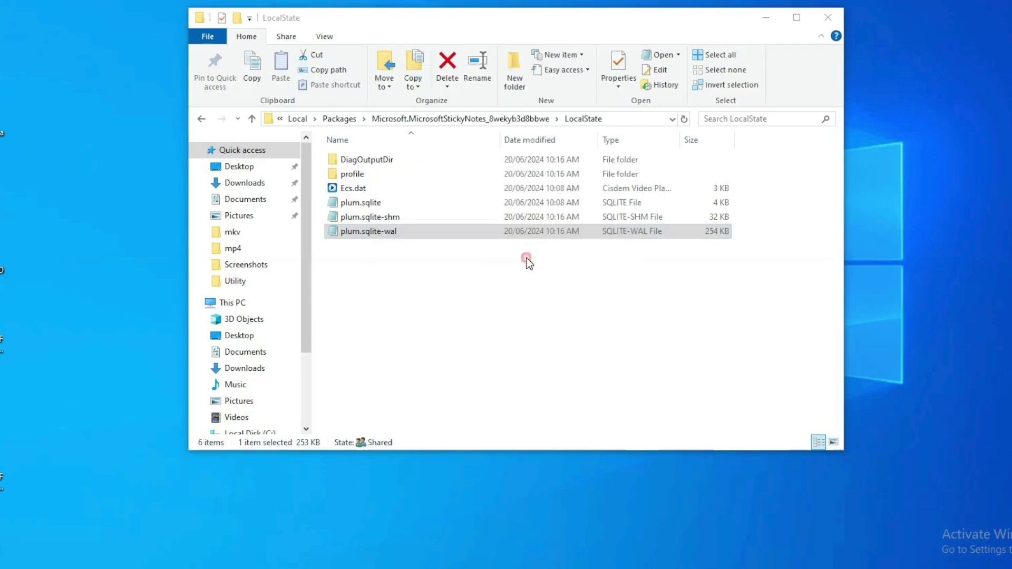
# Step: Scroll to the Note table definition and briefly highlight its column lines
pyautogui.scroll(-1, 451, 420)
pyautogui.scroll(-6, 377, 213)
pyautogui.scroll(-3, 377, 214)
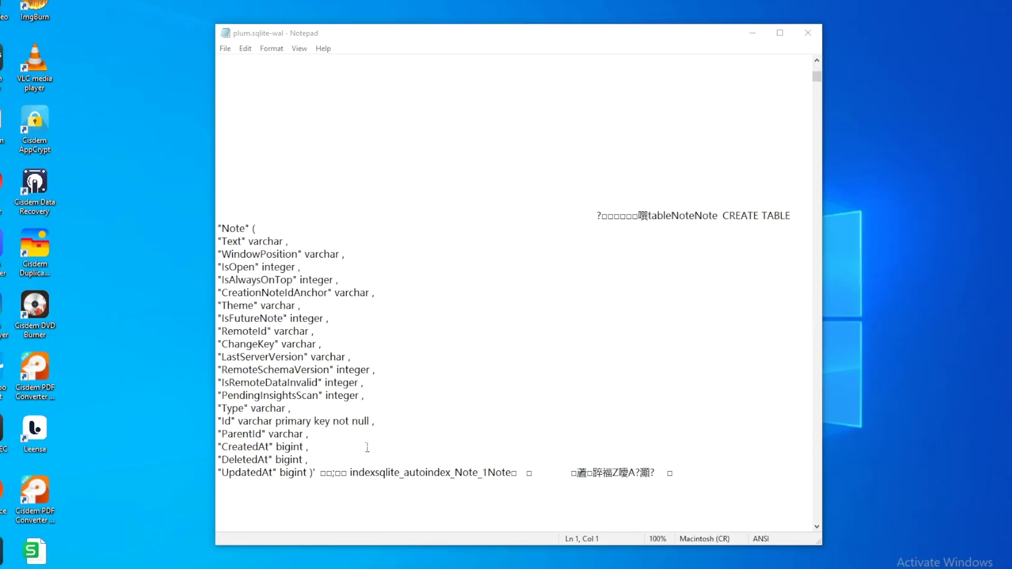
pyautogui.moveTo(515, 452); pyautogui.dragTo(339, 264)
pyautogui.click(665, 340)
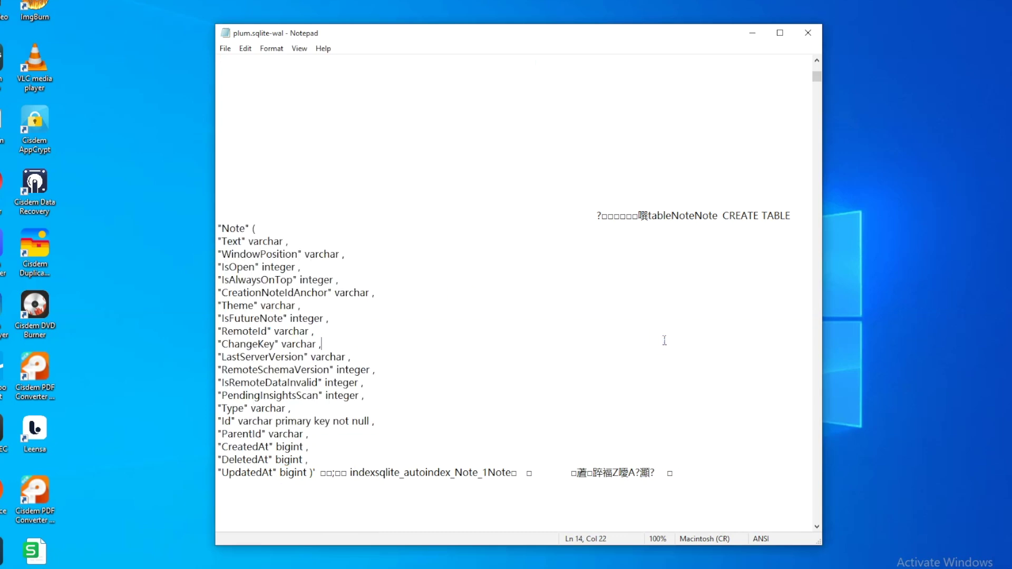
# Step: Search plum.sqlite-wal for 'text' and jump to the first match
pyautogui.hotkey('ctrl', 'f')
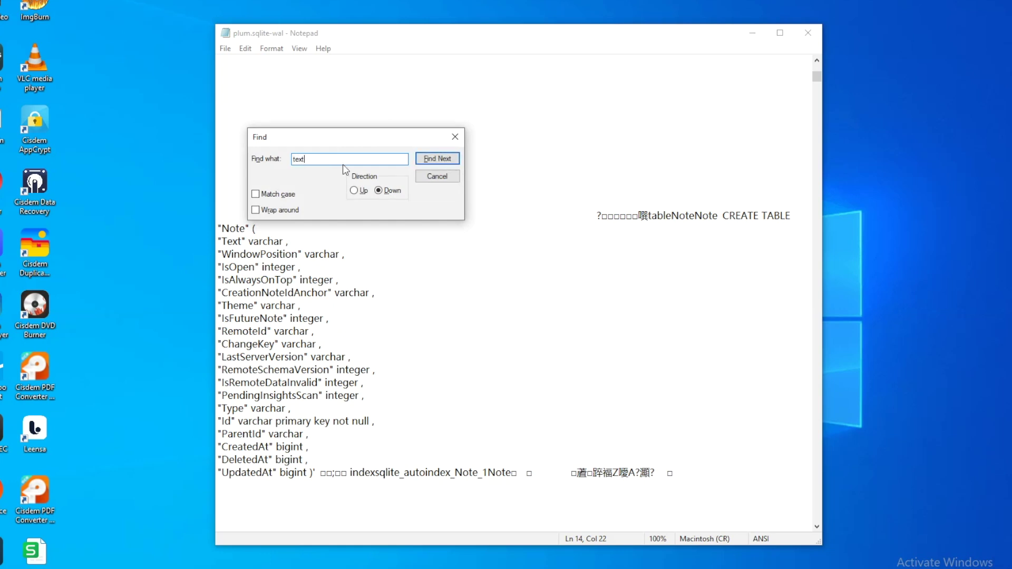
pyautogui.moveTo(372, 142); pyautogui.dragTo(468, 203)
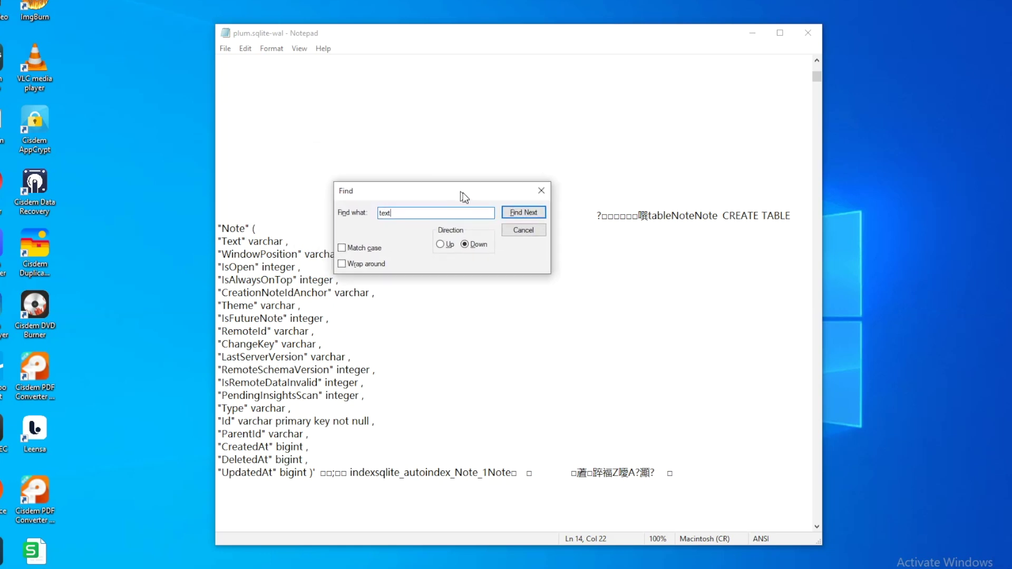
pyautogui.click(533, 220)
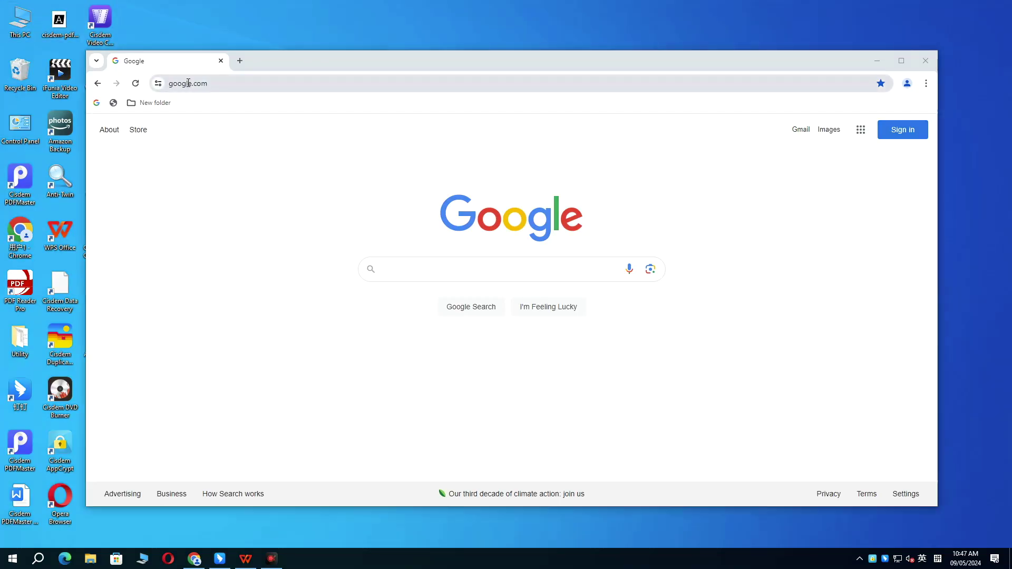
# Step: Go to the cisdem site and open the Data Recovery for Windows product page
pyautogui.click(188, 84)
pyautogui.write('cisdem')
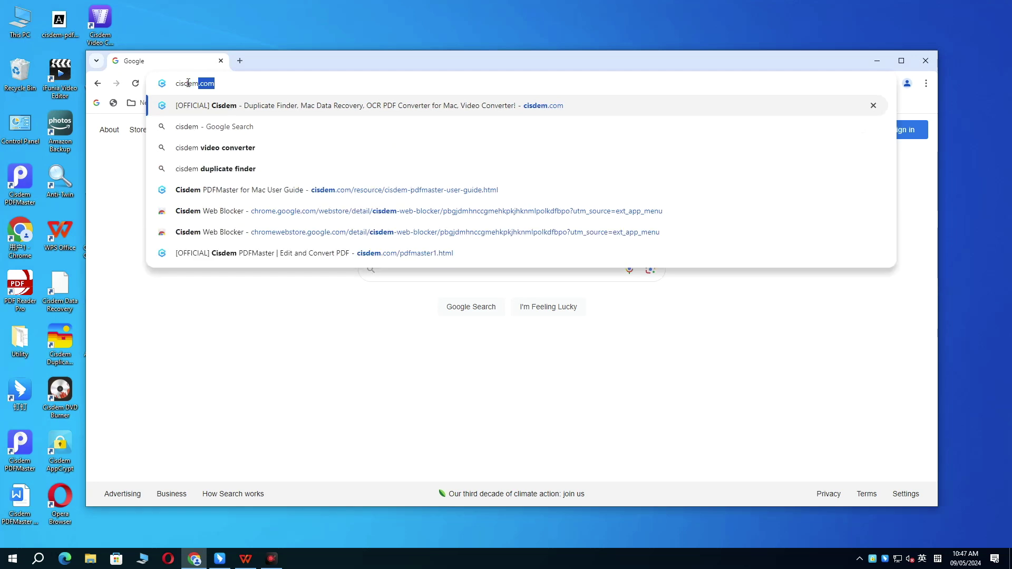
pyautogui.press('Return')
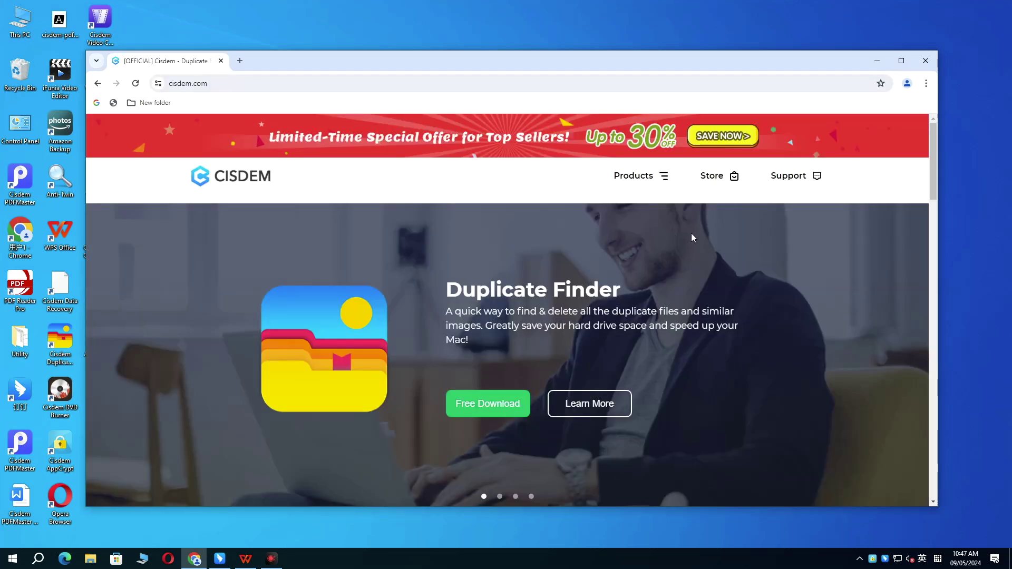
pyautogui.scroll(-1, 692, 238)
pyautogui.scroll(1, 679, 217)
pyautogui.click(653, 177)
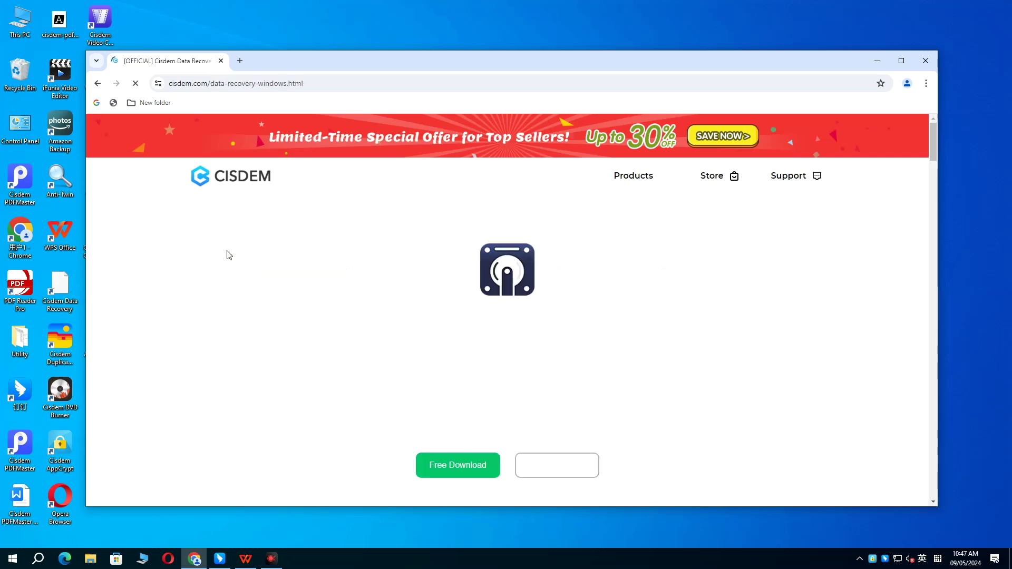
pyautogui.scroll(-2, 798, 222)
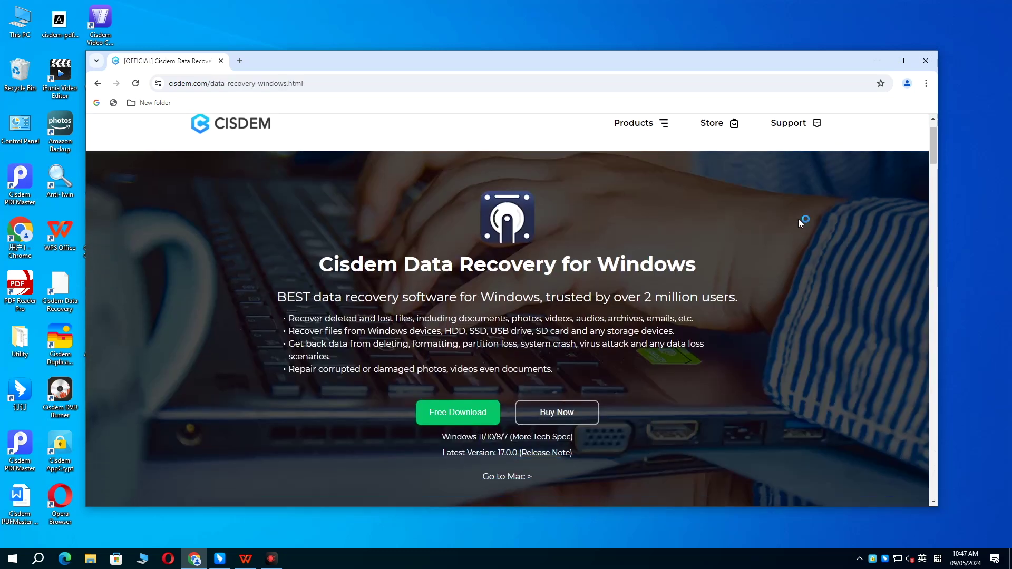
pyautogui.scroll(1, 799, 223)
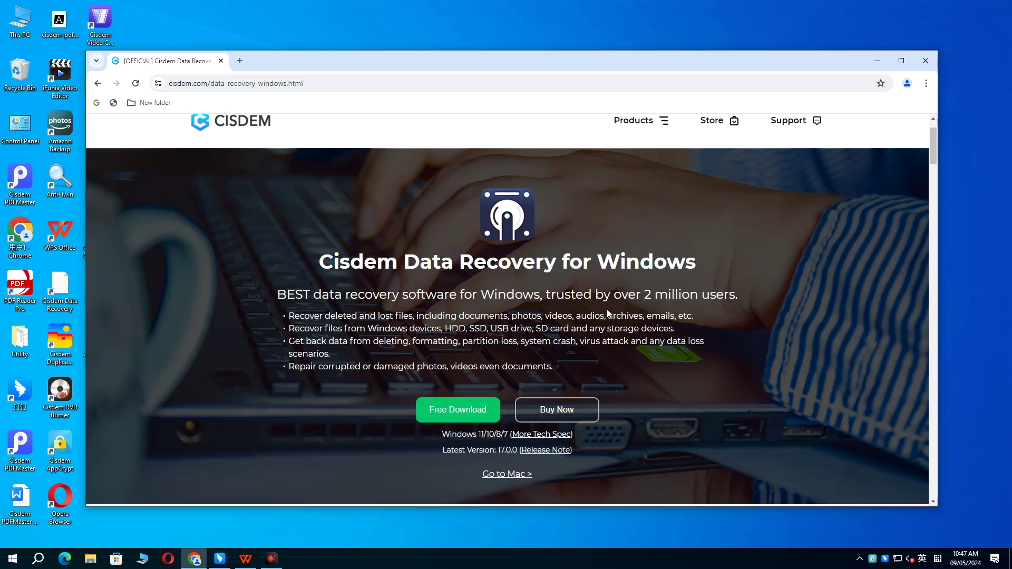
pyautogui.scroll(-1, 606, 309)
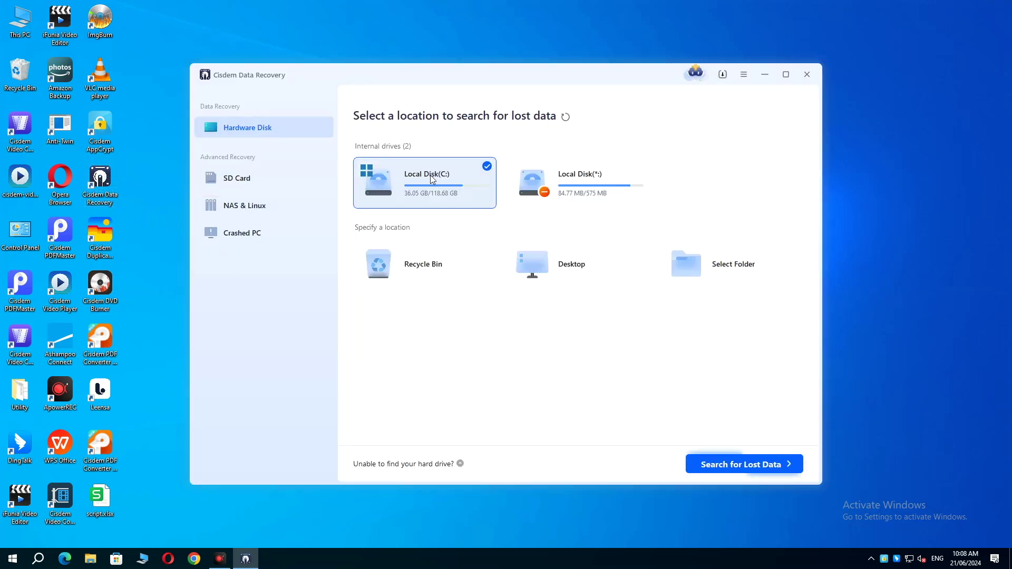
# Step: Select Local Disk (C:) under Internal drives and start scanning it for lost data
pyautogui.click(585, 169)
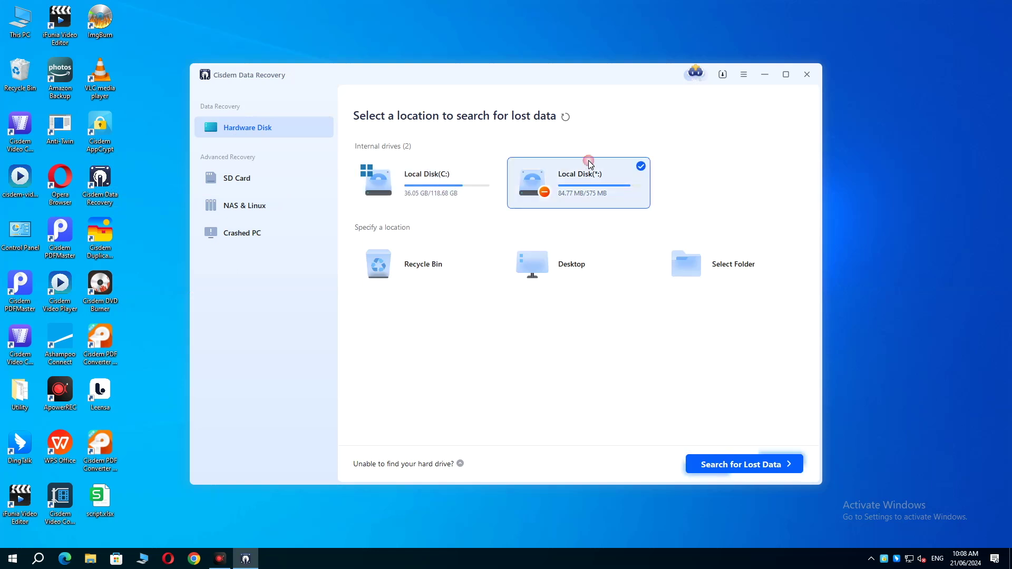
pyautogui.click(409, 171)
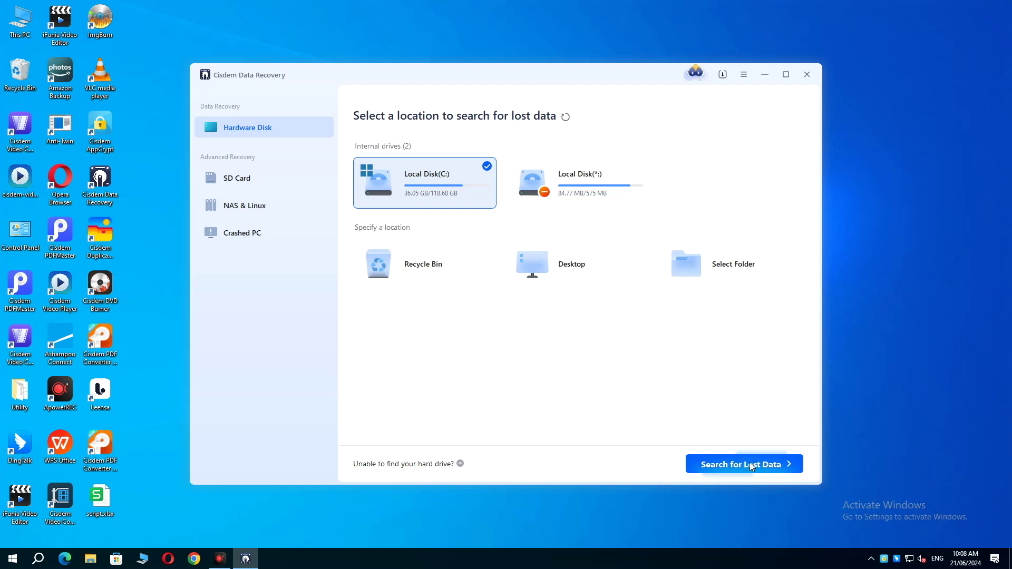
pyautogui.click(752, 467)
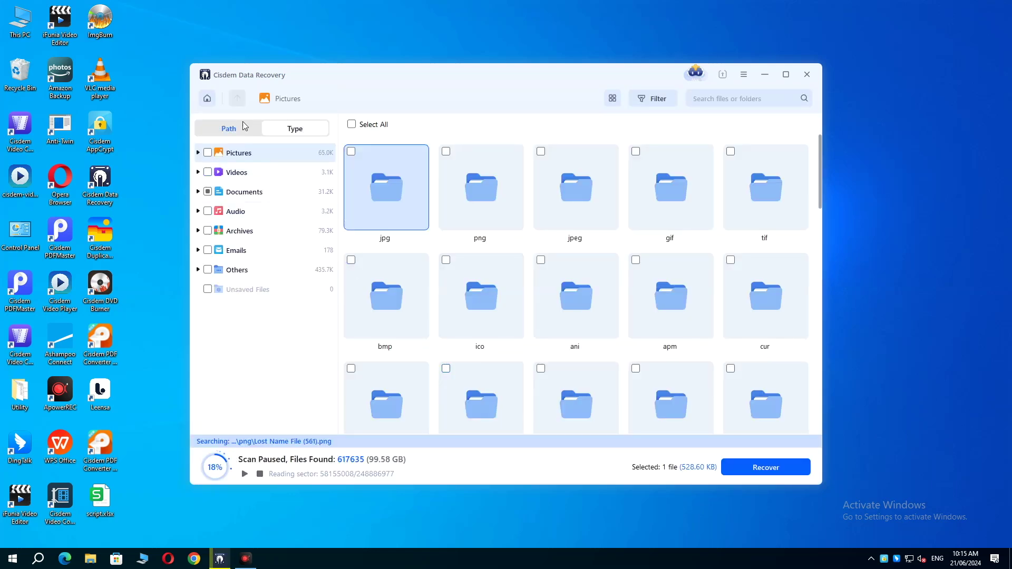
# Step: Open the txt folder under the Documents type and show it as thumbnails
pyautogui.click(238, 129)
pyautogui.click(293, 129)
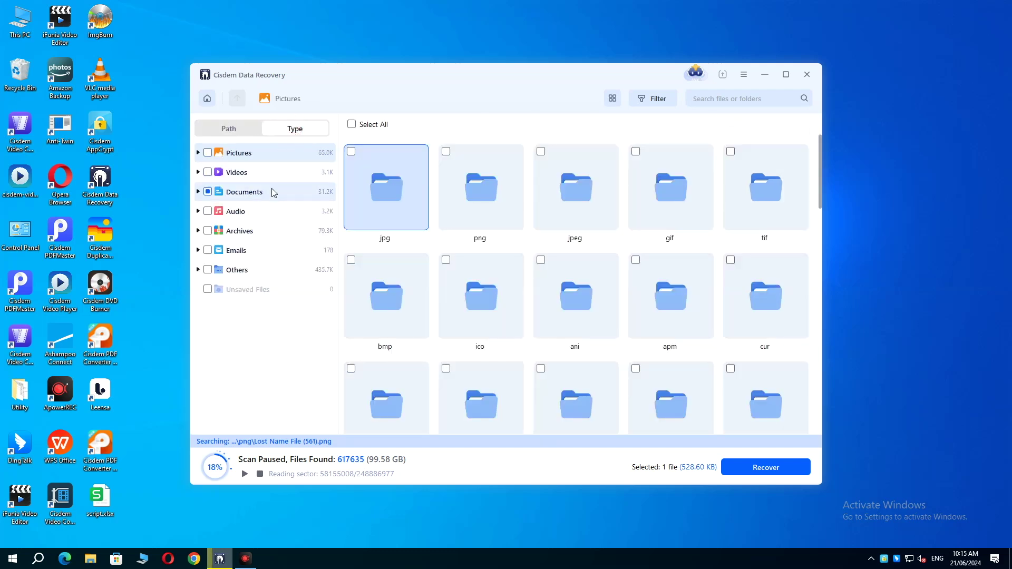
pyautogui.click(274, 193)
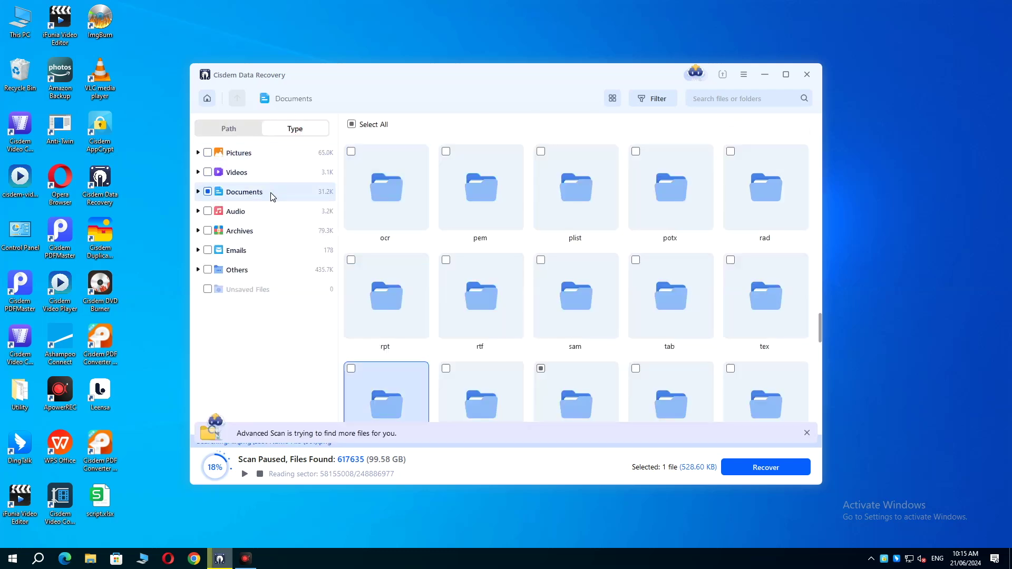
pyautogui.click(612, 99)
pyautogui.scroll(-2, 558, 191)
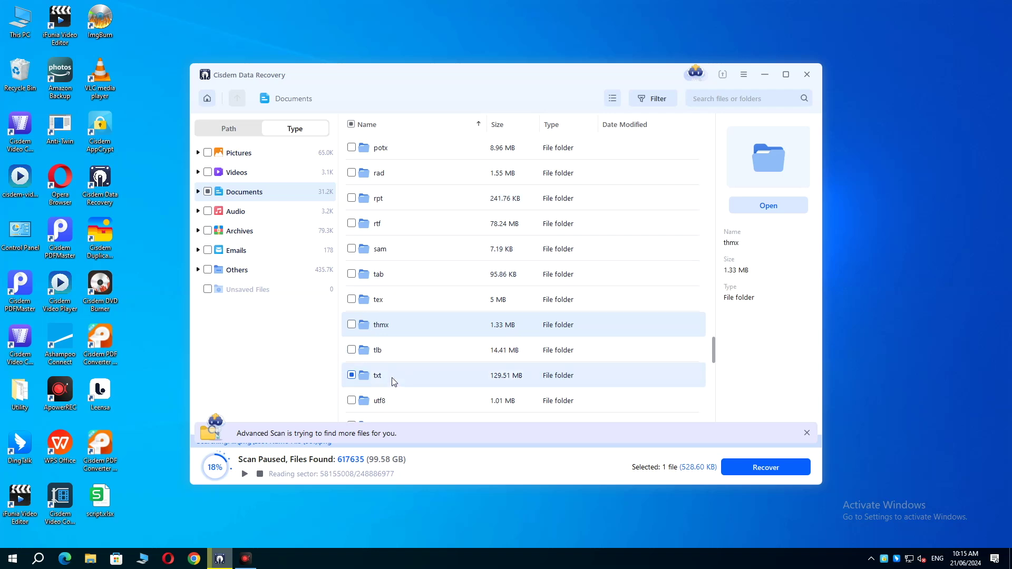
pyautogui.click(392, 381)
pyautogui.doubleClick(392, 379)
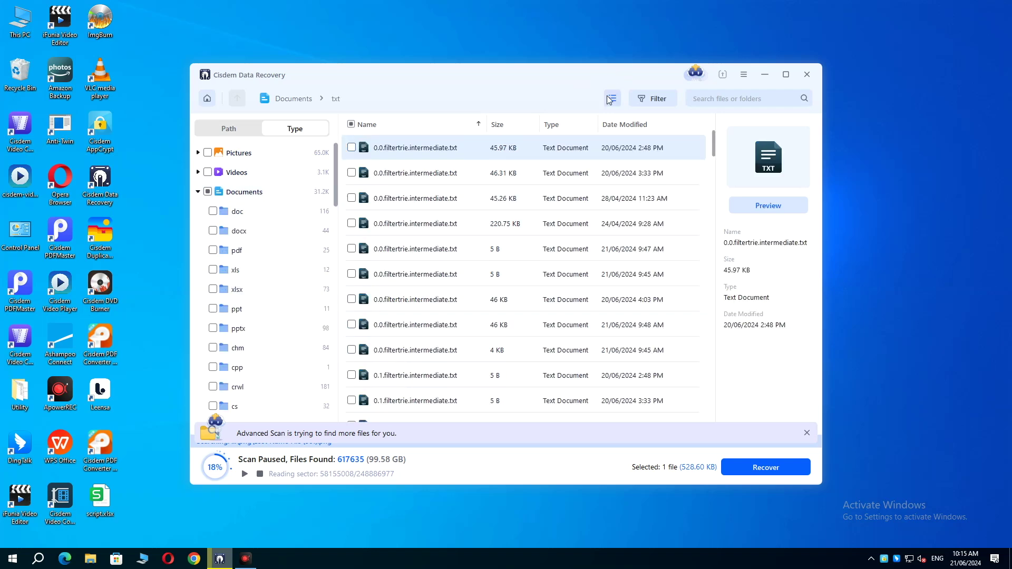
pyautogui.click(610, 100)
pyautogui.scroll(-3, 563, 206)
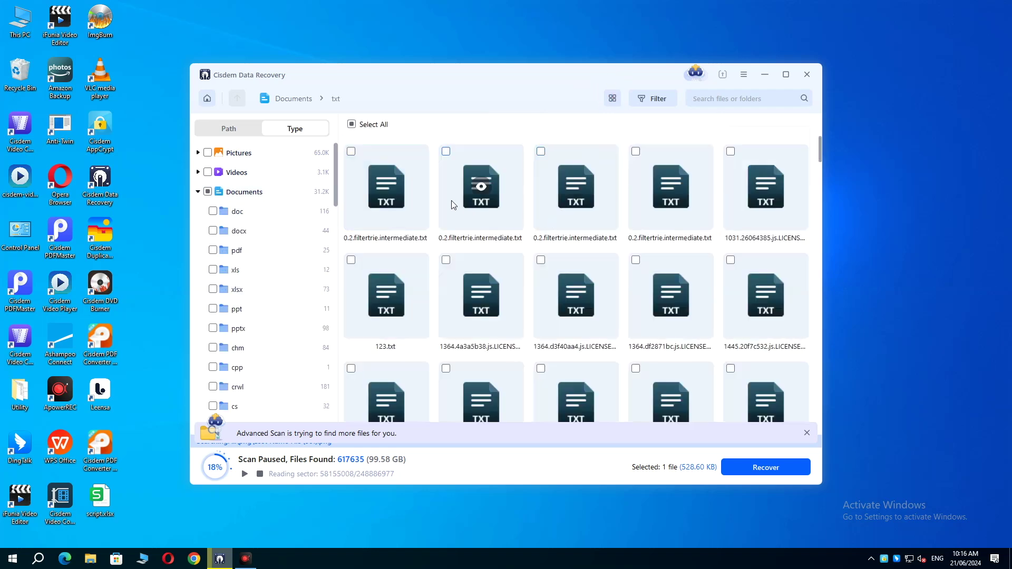
pyautogui.scroll(3, 448, 204)
# Step: Preview two recovered text files, including 0.0.filtertrie.intermediate.txt, then close each preview
pyautogui.click(387, 191)
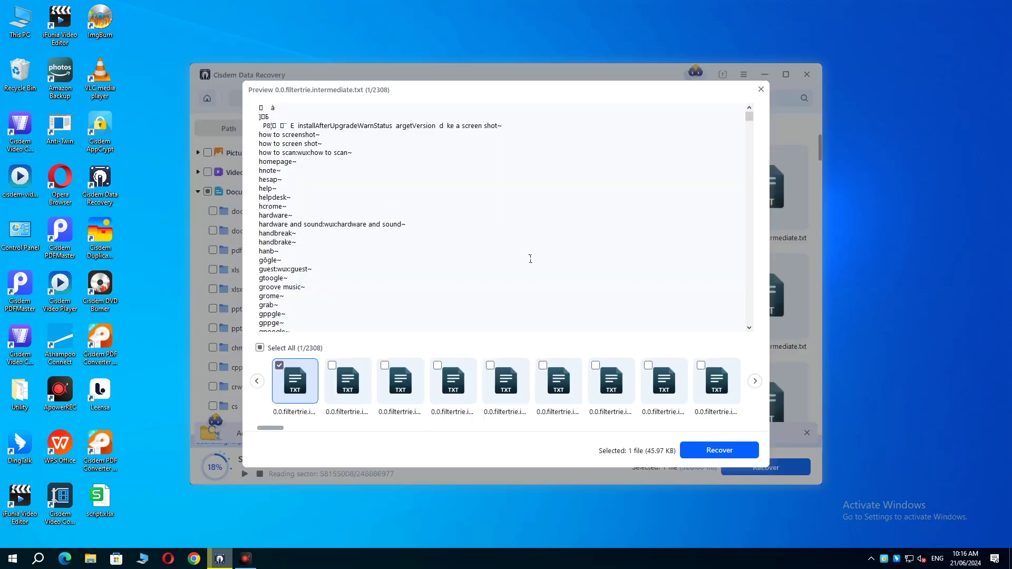
pyautogui.scroll(-5, 548, 253)
pyautogui.scroll(-1, 567, 249)
pyautogui.click(762, 90)
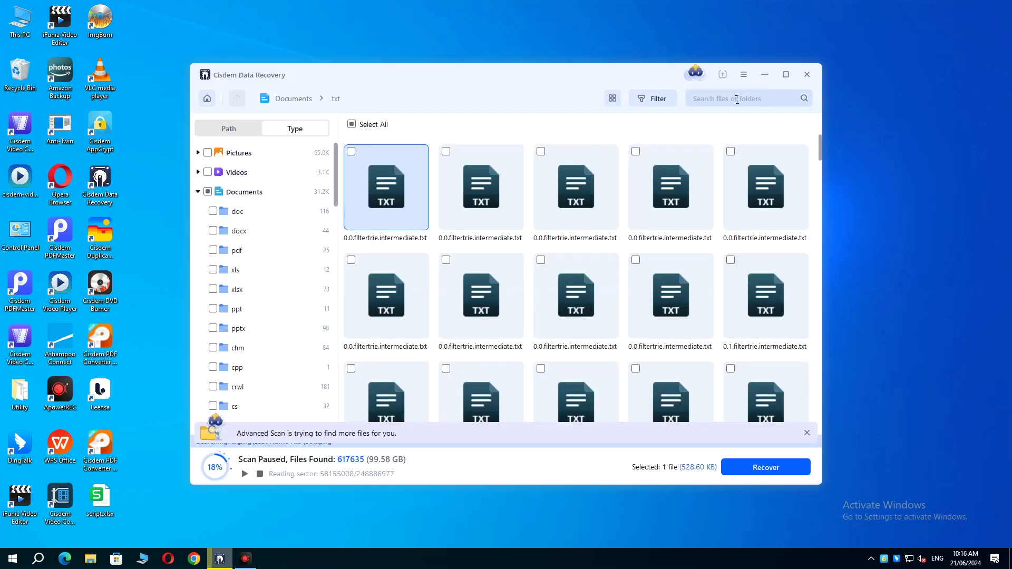
pyautogui.click(452, 315)
pyautogui.scroll(-2, 567, 275)
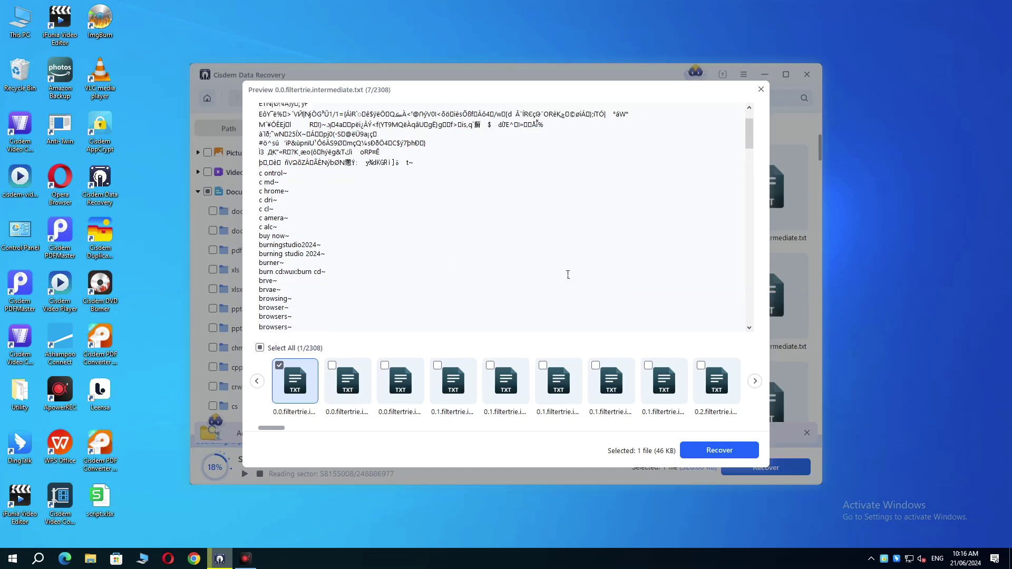
pyautogui.scroll(-4, 582, 256)
pyautogui.click(761, 90)
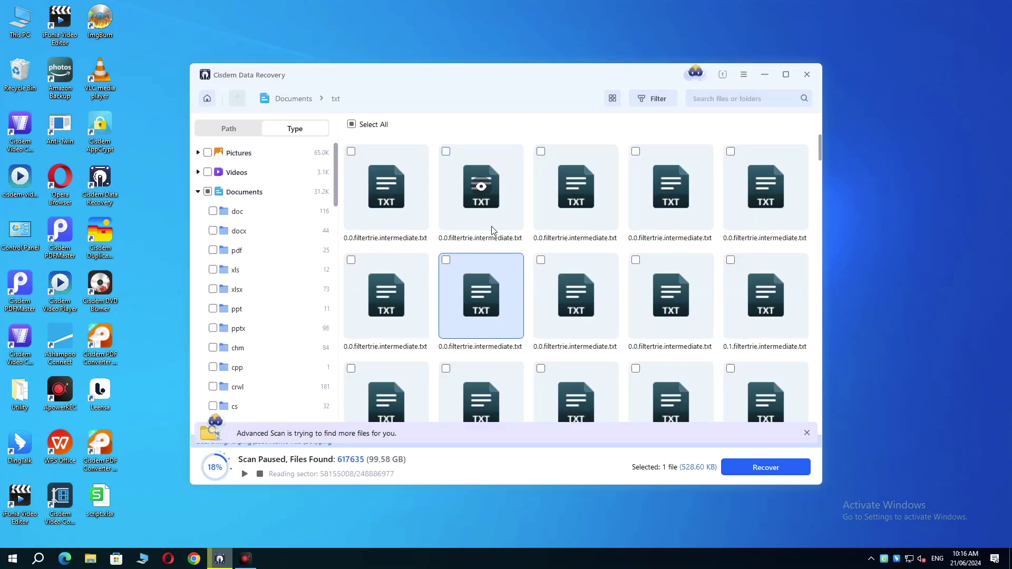
# Step: Check a second txt file and recover both to a chosen Desktop folder
pyautogui.click(445, 261)
pyautogui.click(765, 467)
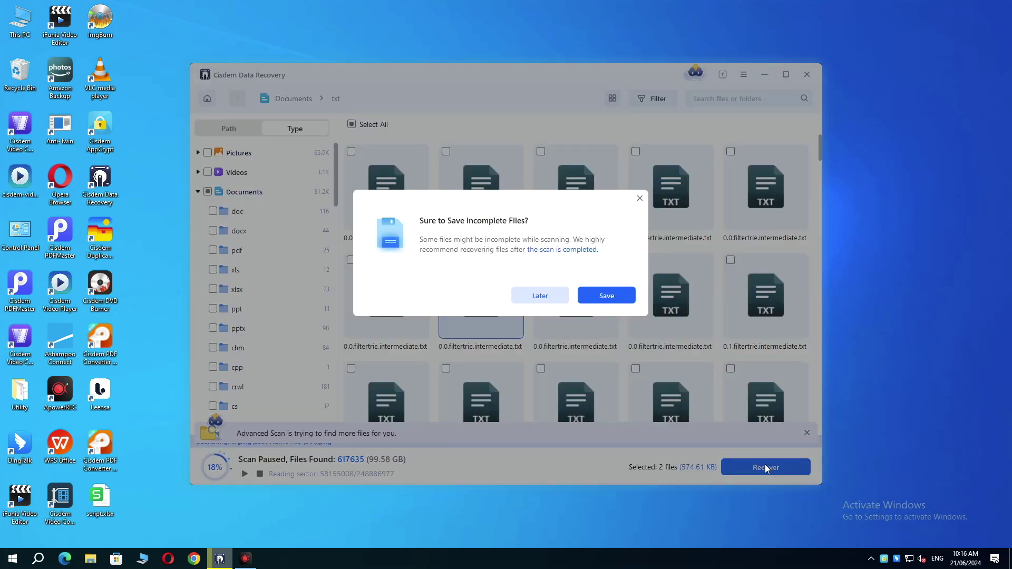
pyautogui.click(610, 295)
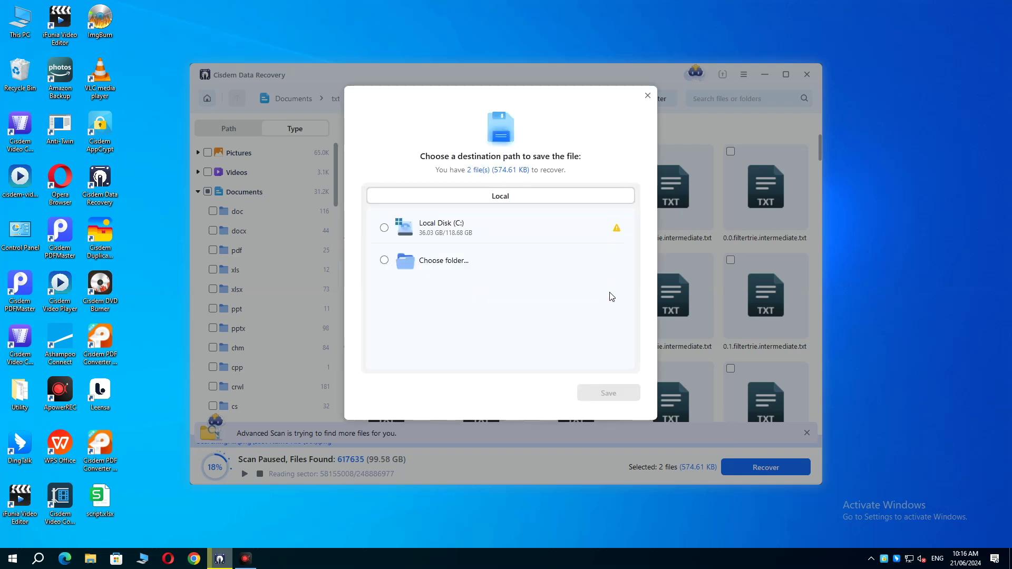
pyautogui.click(383, 260)
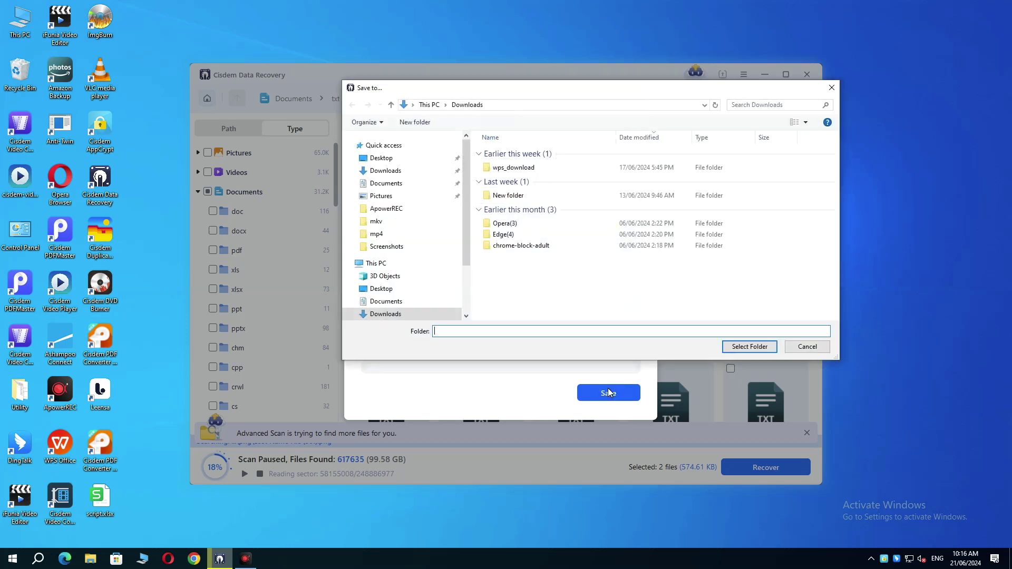
pyautogui.click(399, 290)
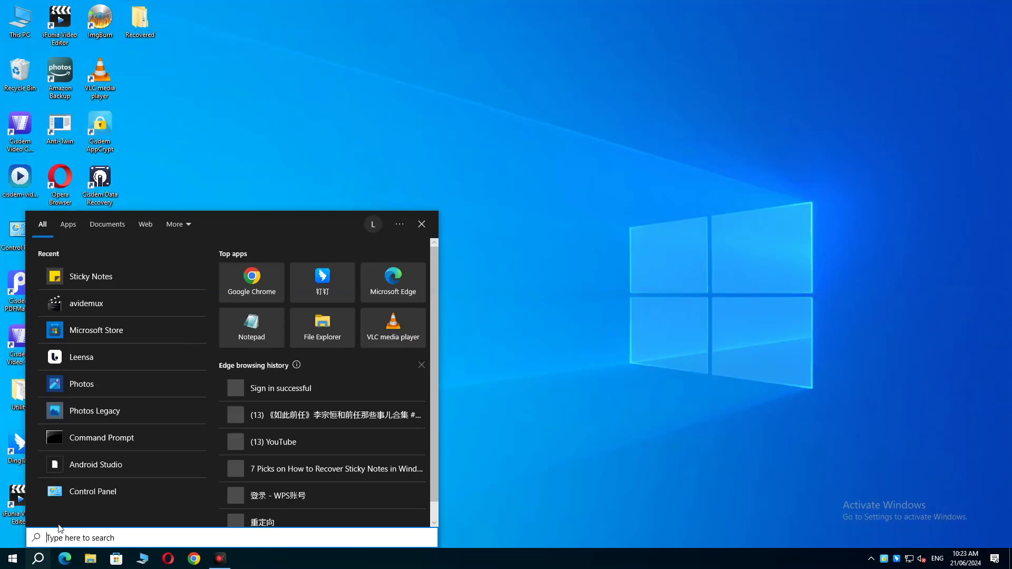
# Step: Launch Sticky Notes from the search results and show its Notes list
pyautogui.write('sti')
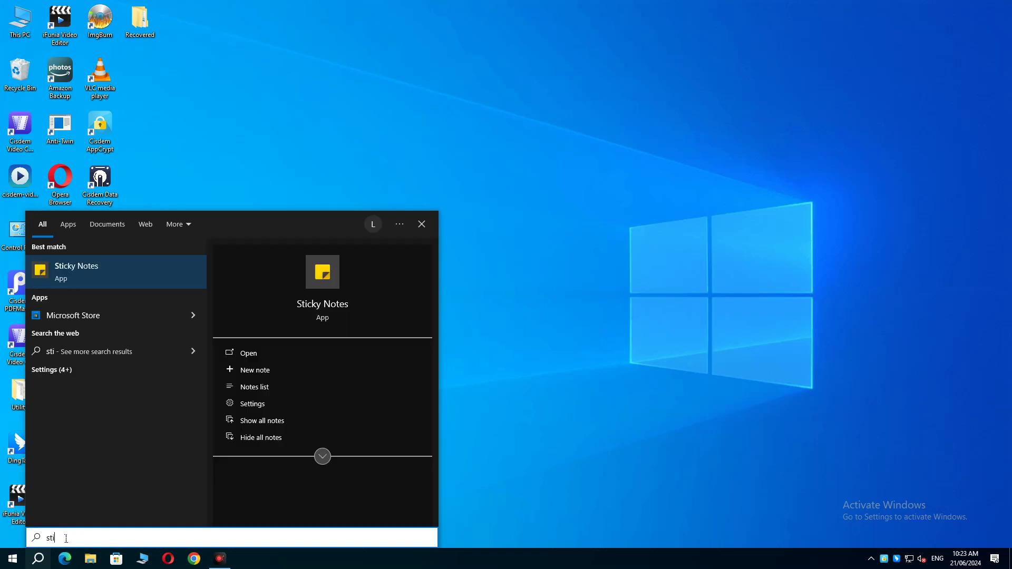
pyautogui.write('cky')
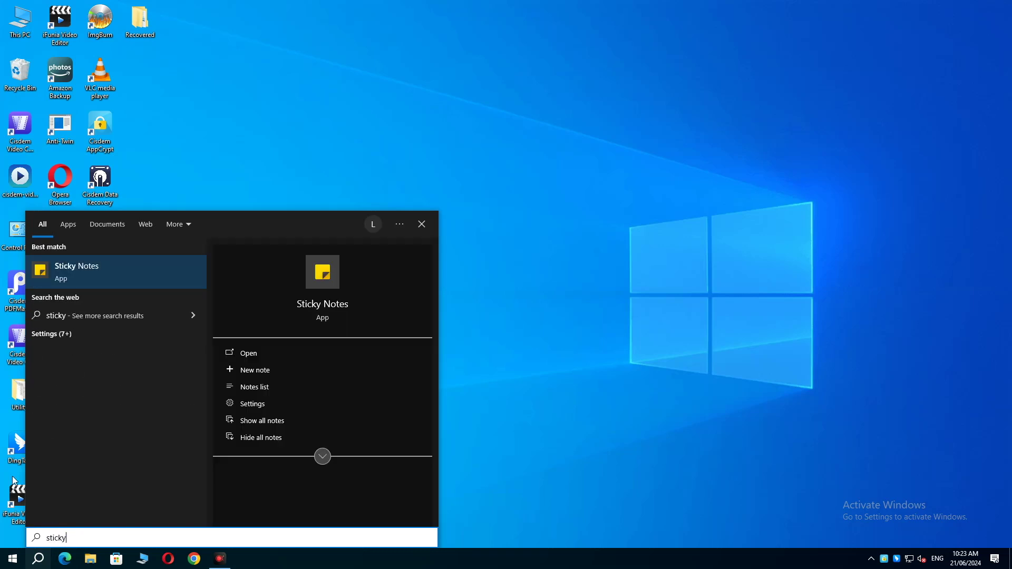
pyautogui.click(125, 279)
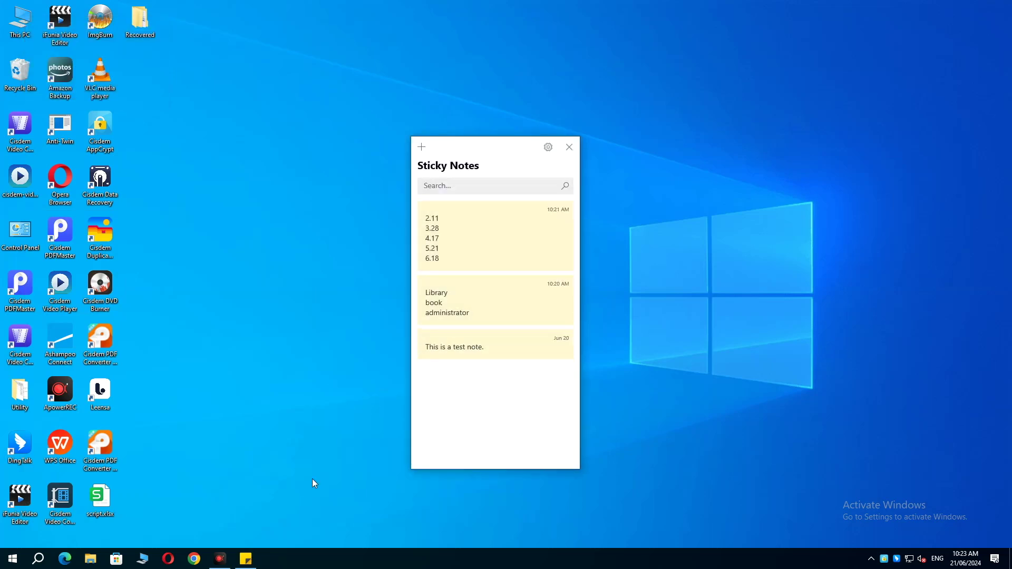
pyautogui.rightClick(244, 559)
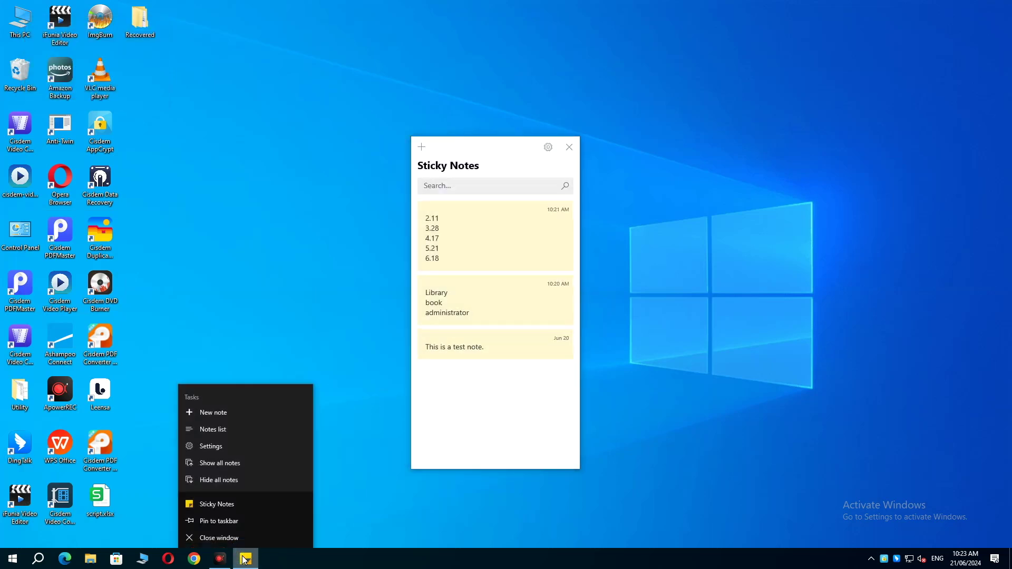
pyautogui.click(216, 428)
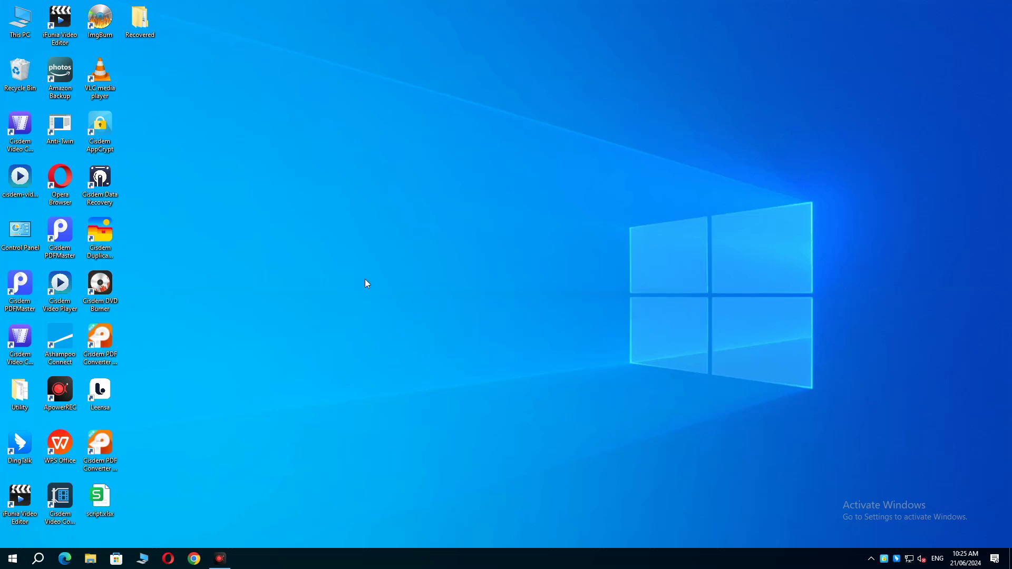
# Step: Open This PC and set Folder Options to show hidden files, folders, and drives
pyautogui.doubleClick(12, 14)
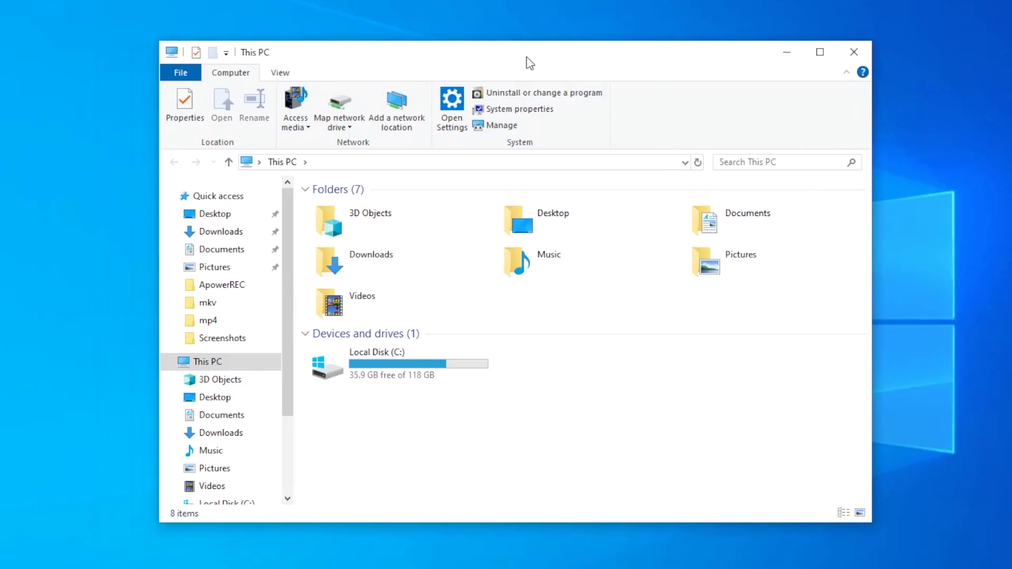
pyautogui.click(278, 74)
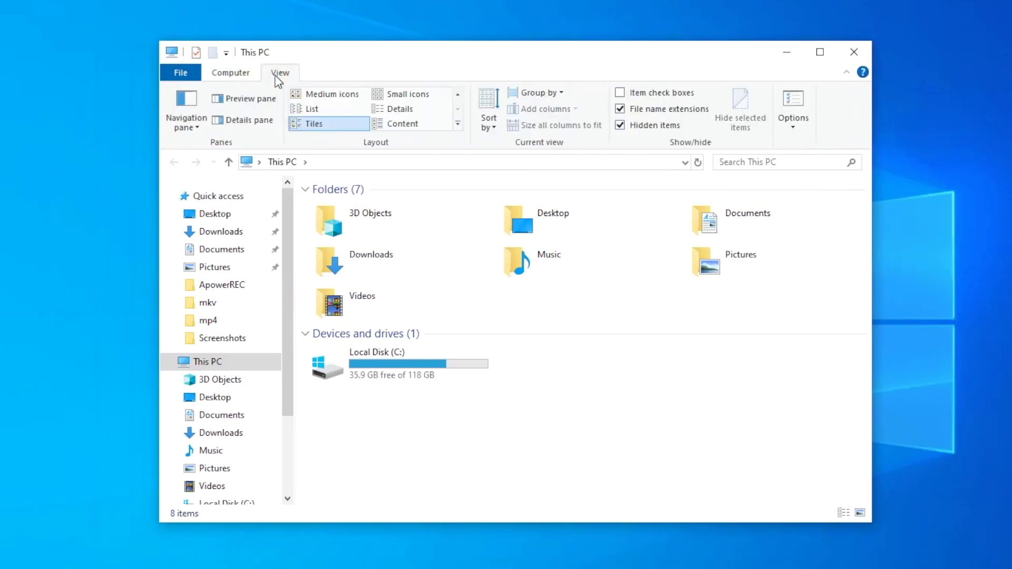
pyautogui.click(793, 105)
pyautogui.click(361, 155)
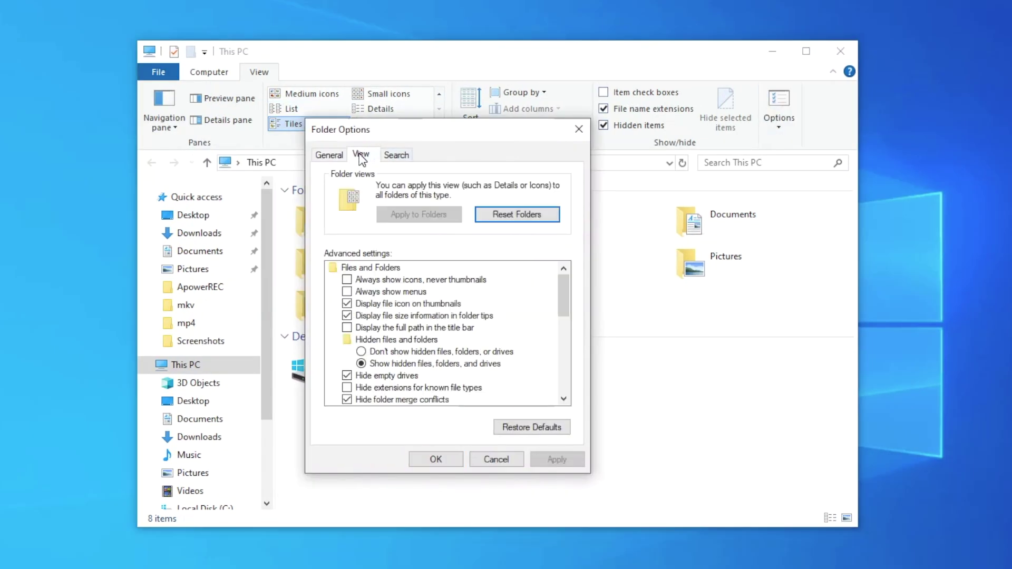
pyautogui.scroll(-2, 420, 270)
pyautogui.scroll(-3, 415, 335)
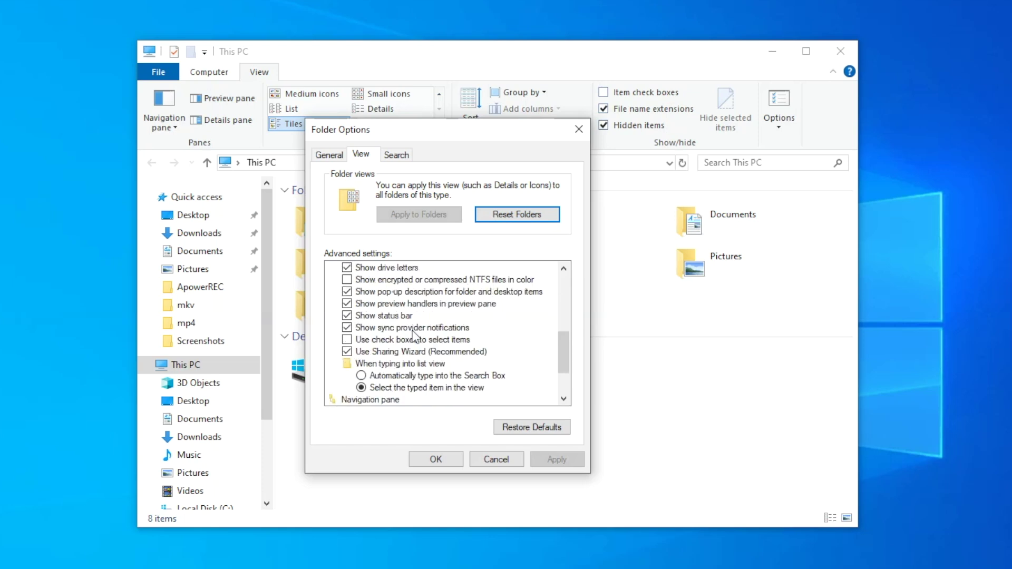
pyautogui.scroll(3, 414, 336)
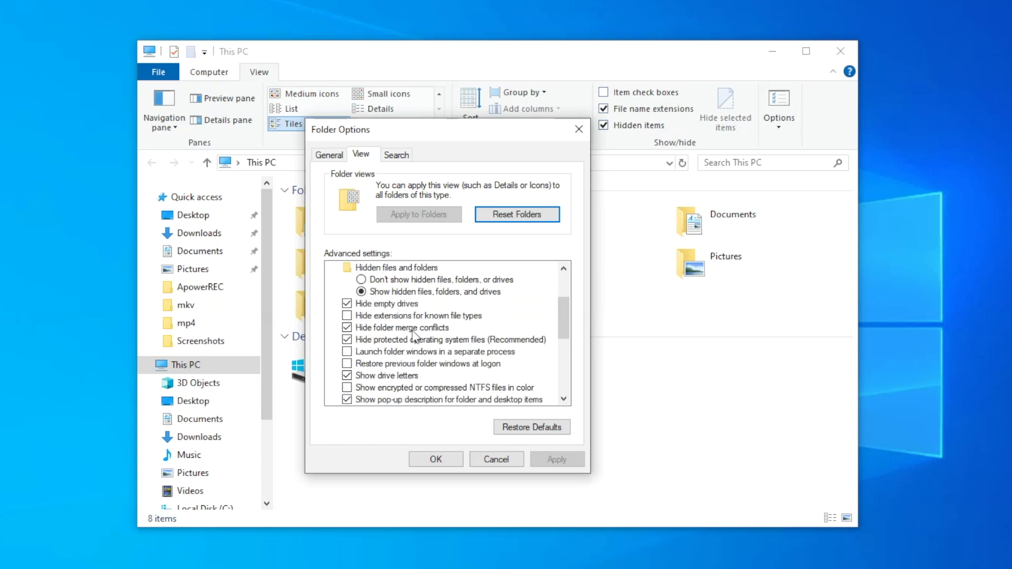
pyautogui.scroll(1, 364, 274)
pyautogui.click(361, 307)
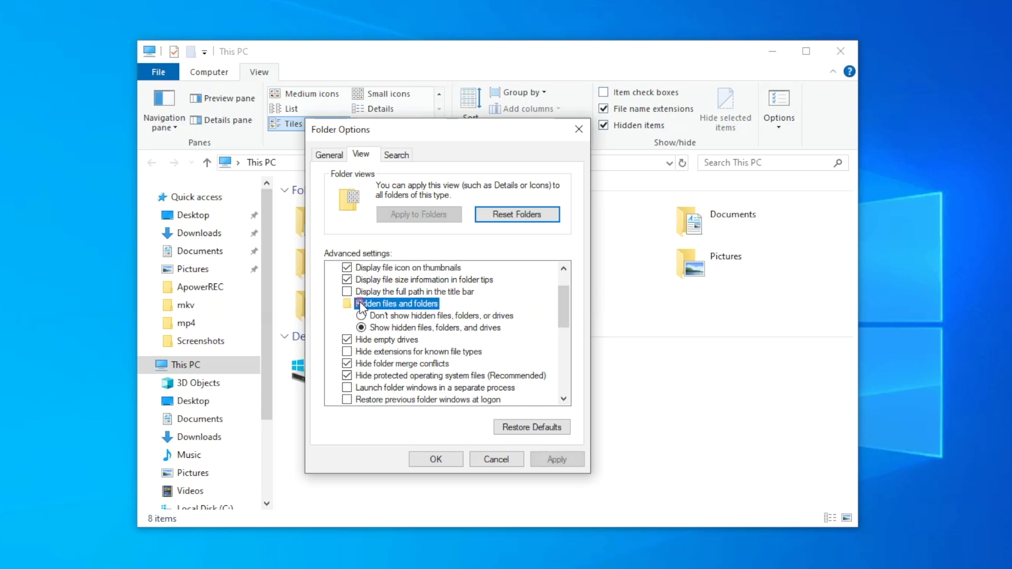
pyautogui.click(383, 328)
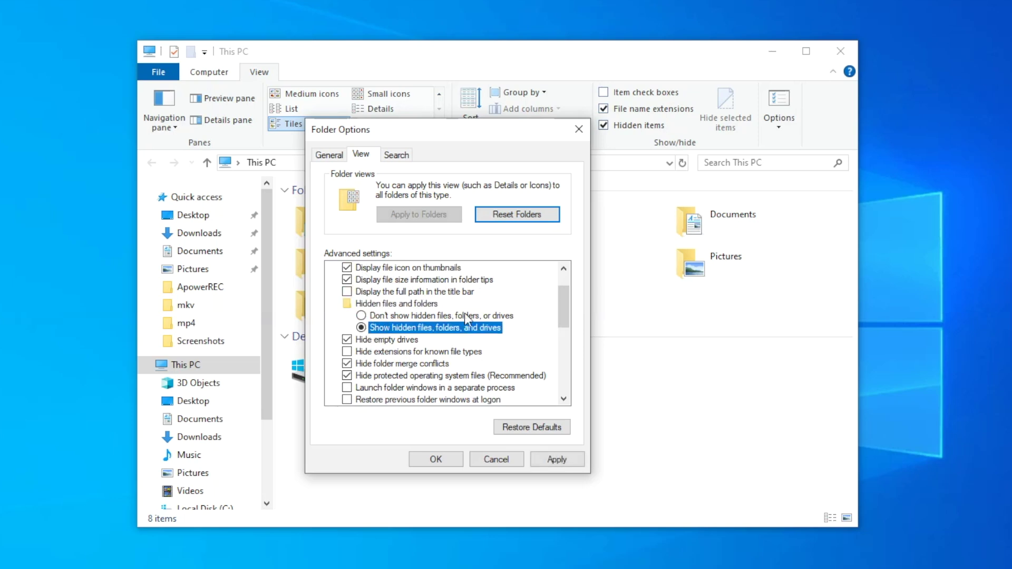
pyautogui.click(435, 461)
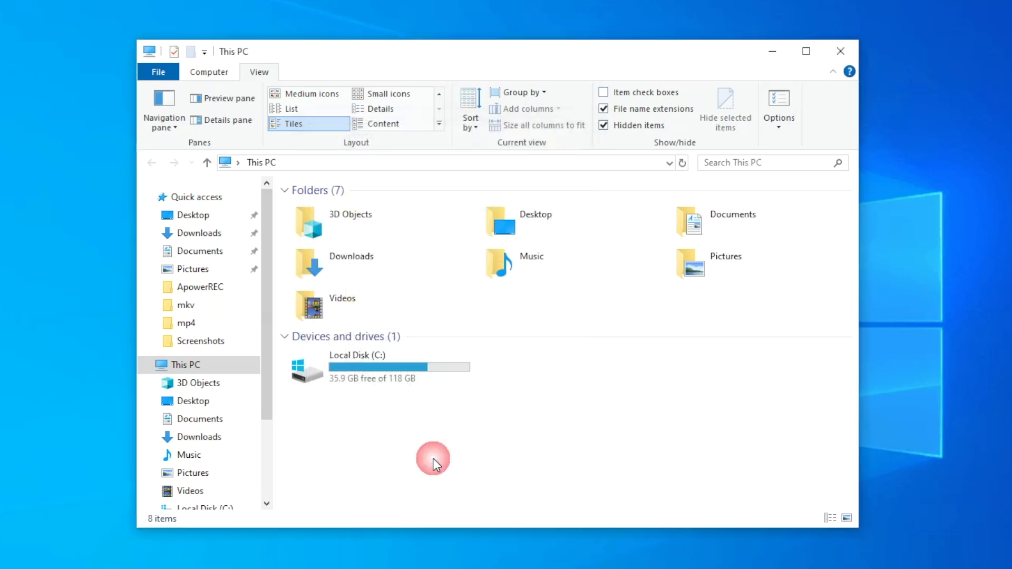